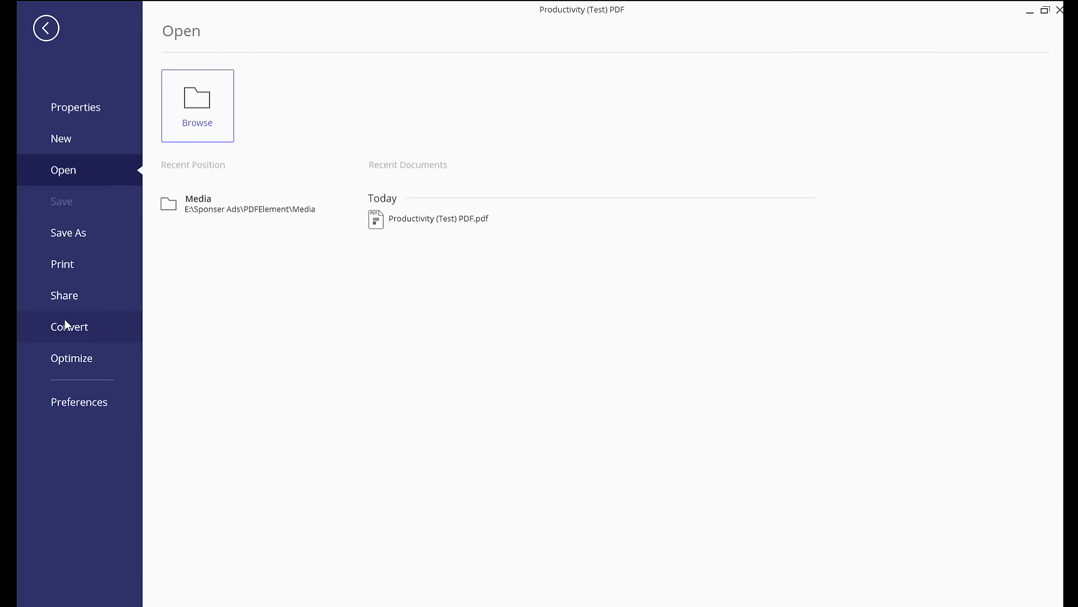
# Browse the Convert formats — Word, then Excel, image and other files — and return to Word.
pyautogui.click(65, 319)
pyautogui.click(200, 71)
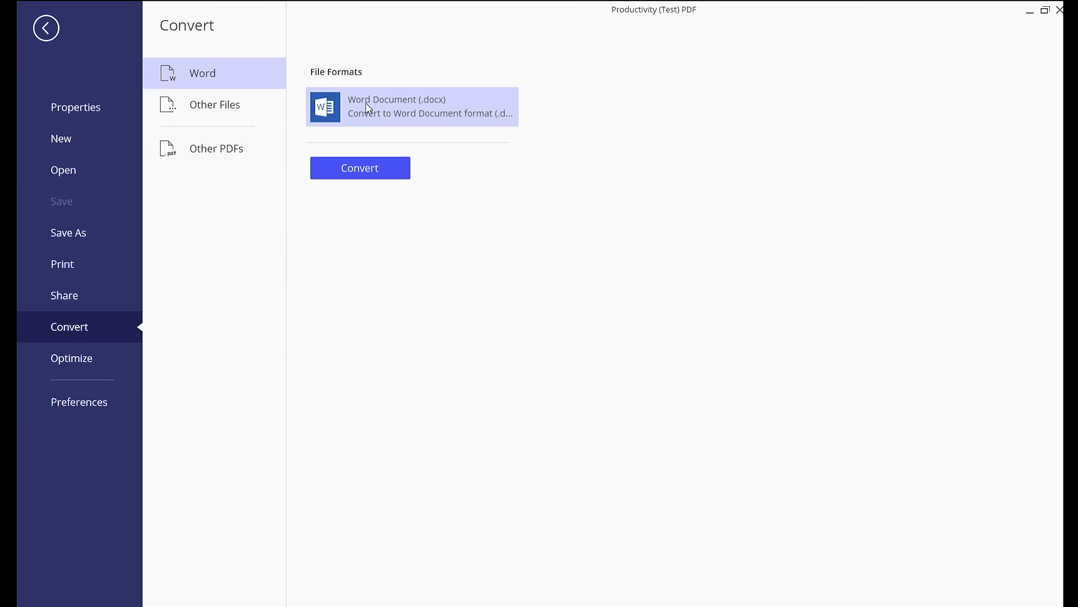
pyautogui.click(217, 110)
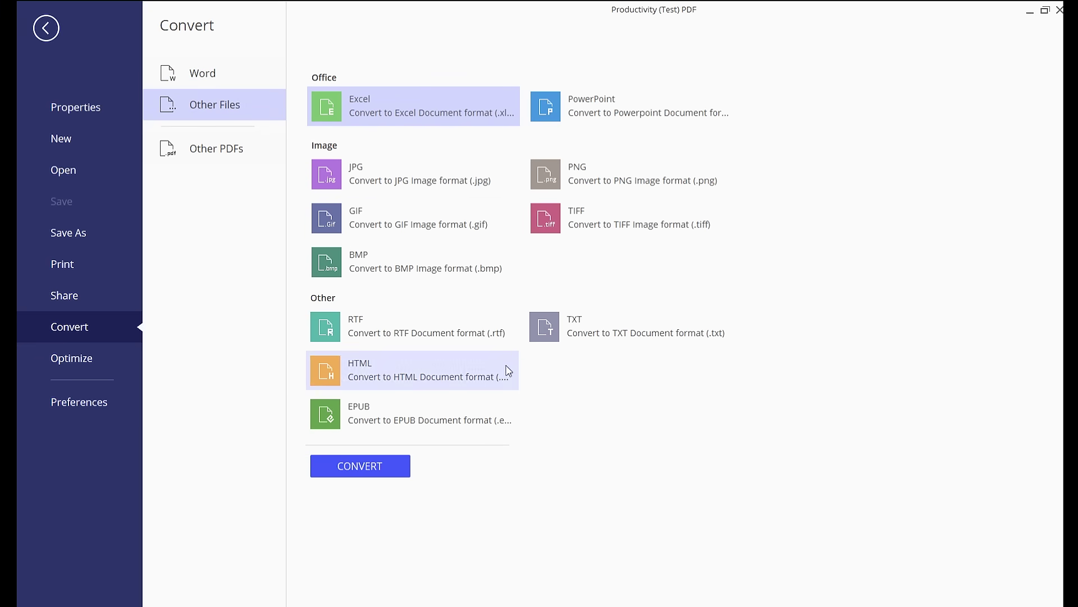
pyautogui.click(228, 67)
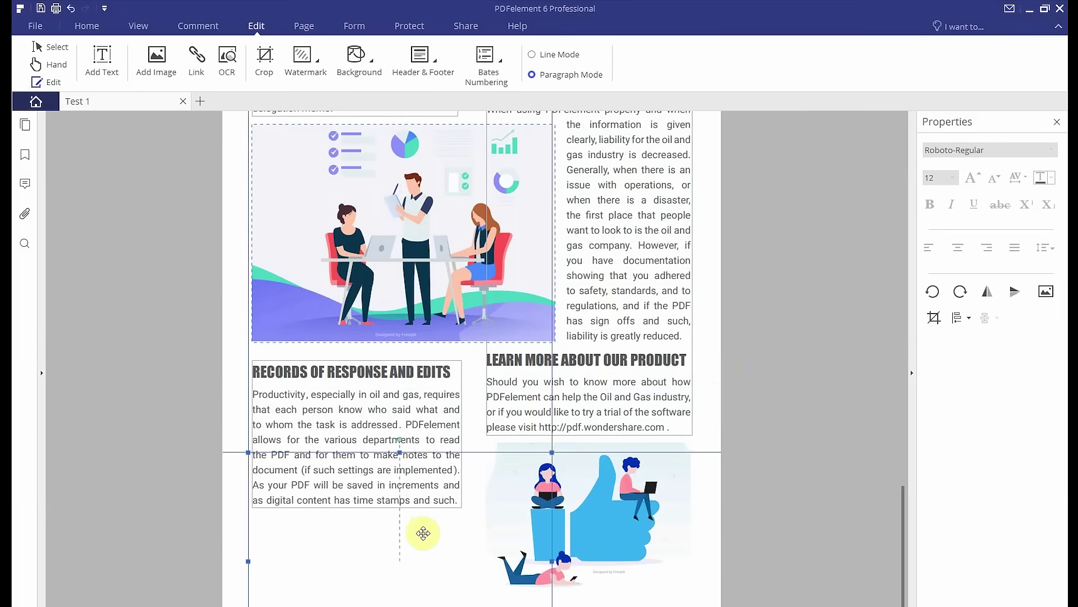
# Move the thumbs-up illustration to the upper-left spot and enlarge it.
pyautogui.moveTo(422, 534)
pyautogui.mouseDown()
pyautogui.moveTo(639, 488)
pyautogui.moveTo(414, 217)
pyautogui.mouseUp()
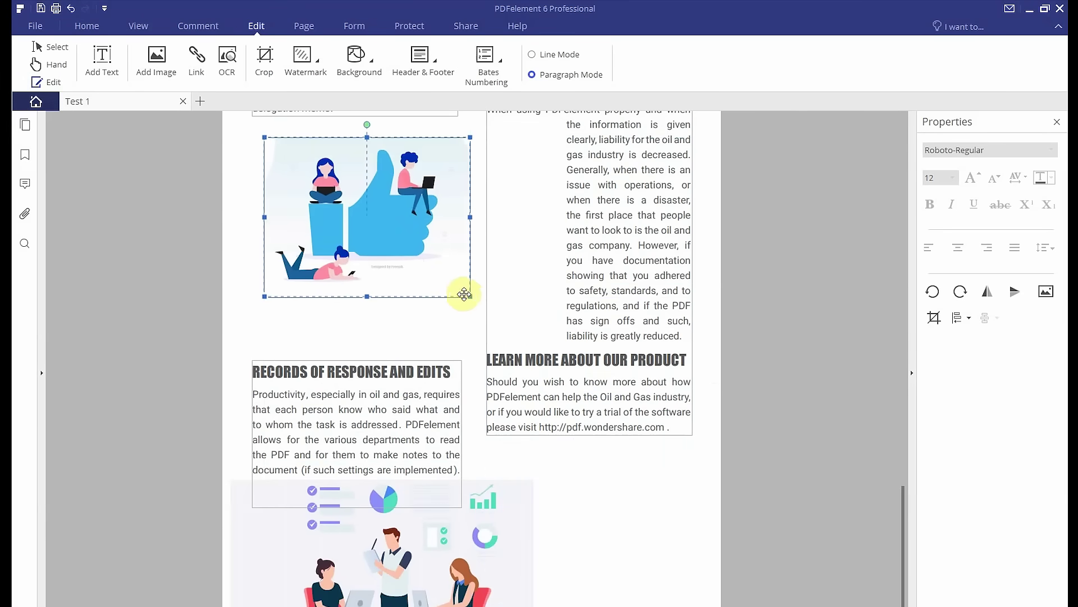
pyautogui.moveTo(469, 296); pyautogui.dragTo(542, 337)
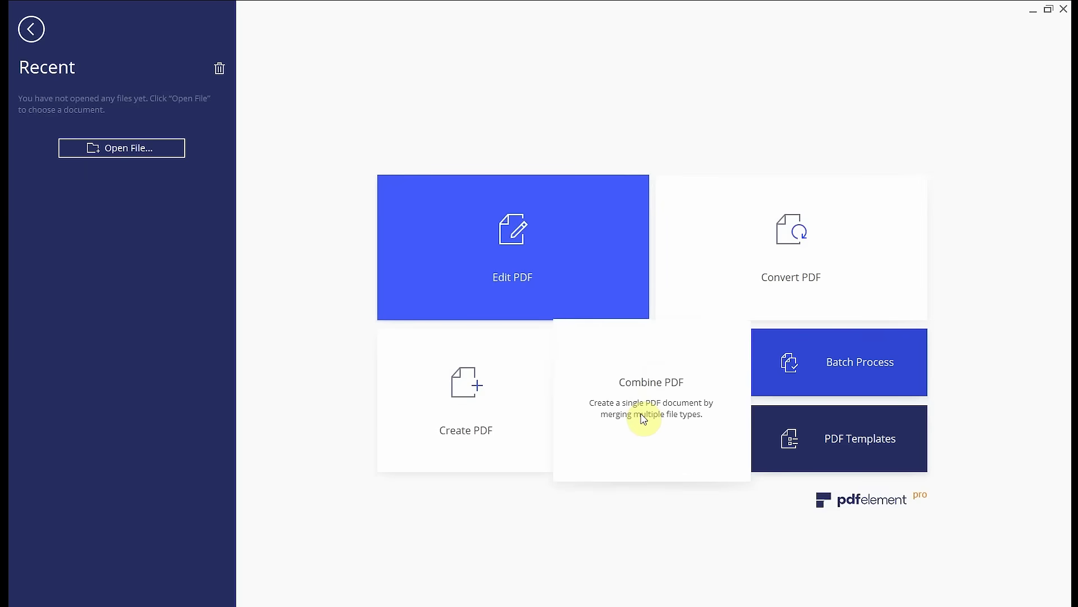
# Combine Test 1 through Test 5 into a single merged PDF.
pyautogui.click(641, 417)
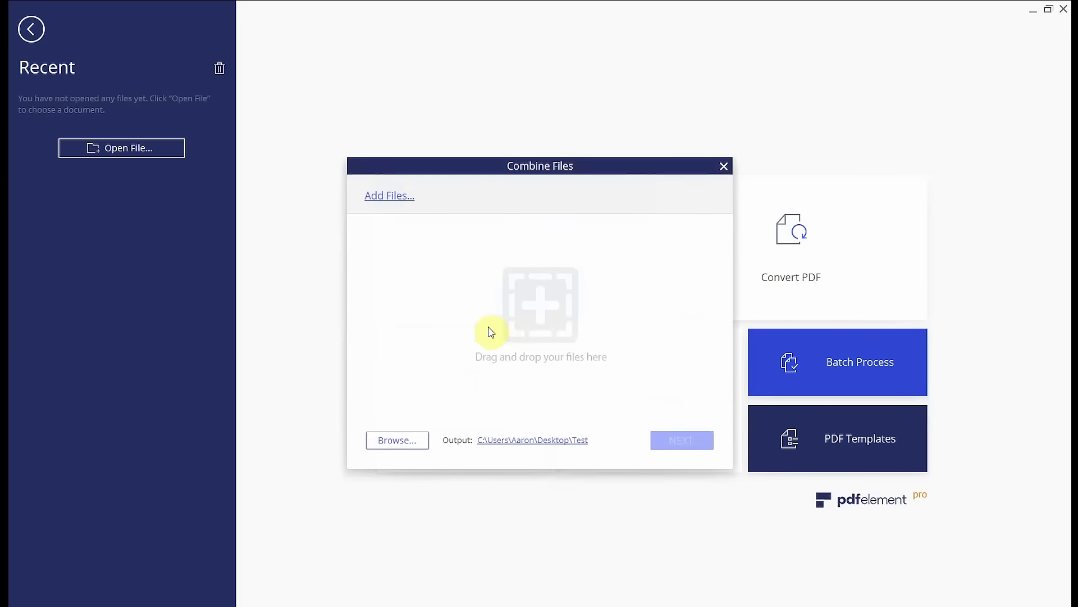
pyautogui.click(408, 202)
pyautogui.click(489, 288)
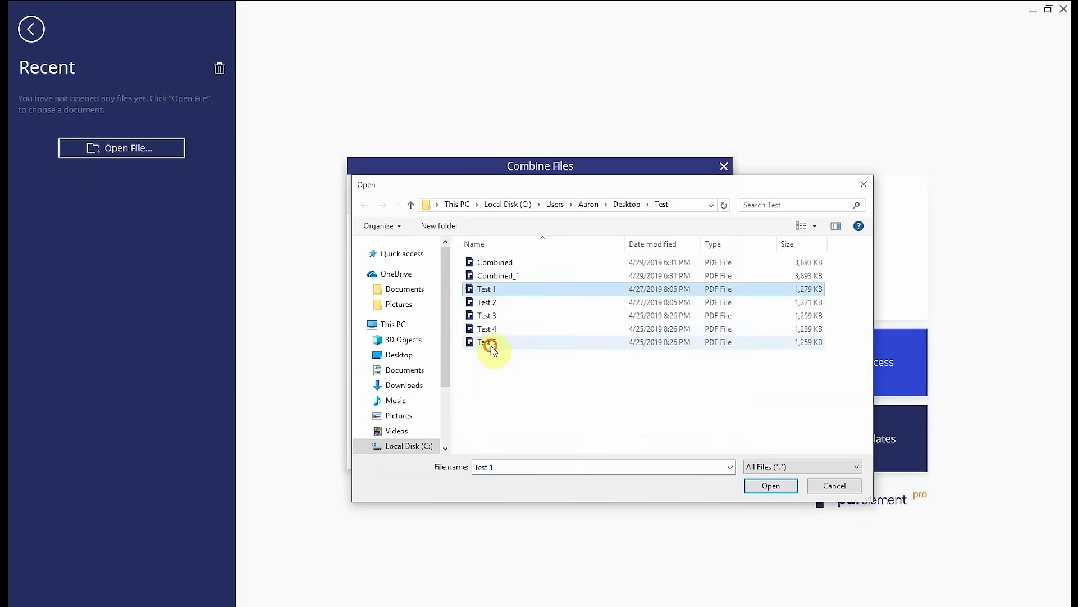
pyautogui.keyDown('shift'); pyautogui.click(491, 346); pyautogui.keyUp('shift')
pyautogui.click(766, 487)
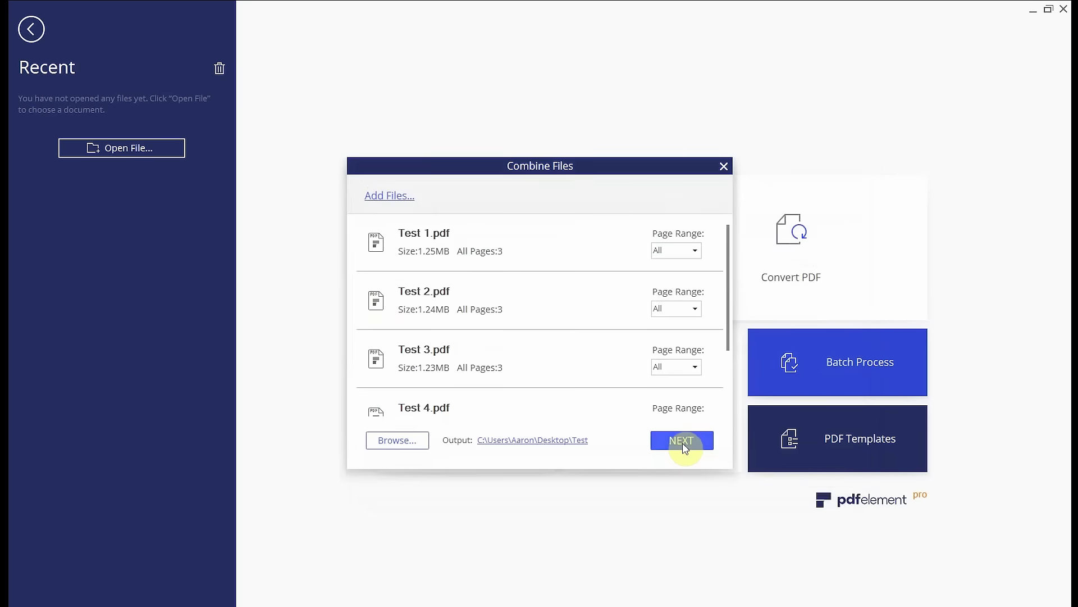
pyautogui.click(683, 441)
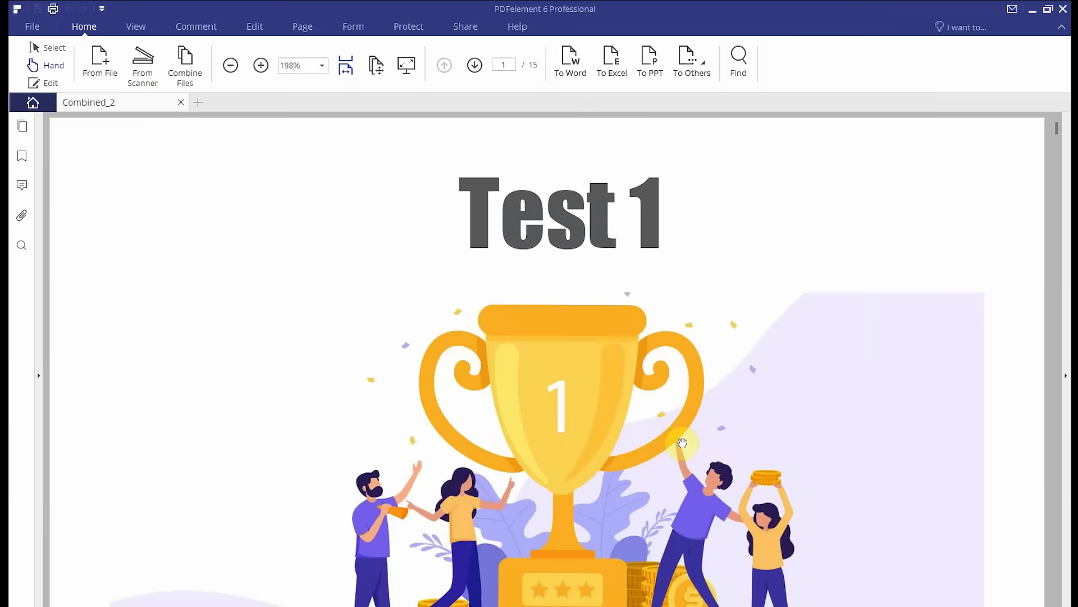
pyautogui.scroll(-3, 683, 441)
pyautogui.scroll(-3, 683, 441)
pyautogui.scroll(-5, 683, 440)
pyautogui.scroll(-3, 683, 441)
pyautogui.scroll(-5, 678, 437)
pyautogui.scroll(-5, 679, 437)
pyautogui.scroll(-5, 679, 437)
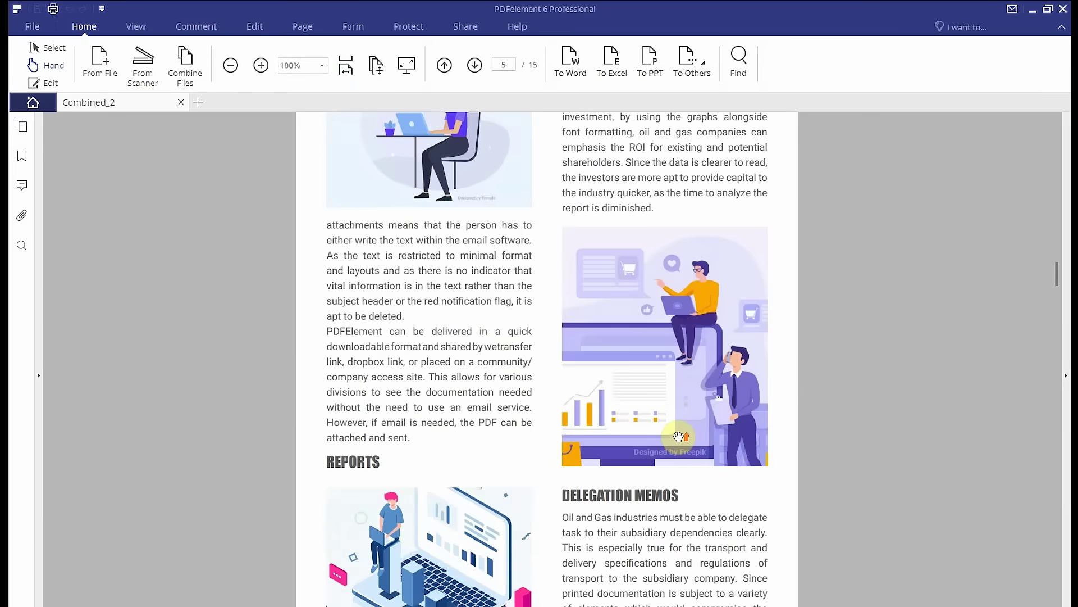
pyautogui.scroll(-5, 679, 436)
pyautogui.scroll(-5, 678, 437)
pyautogui.scroll(1, 681, 436)
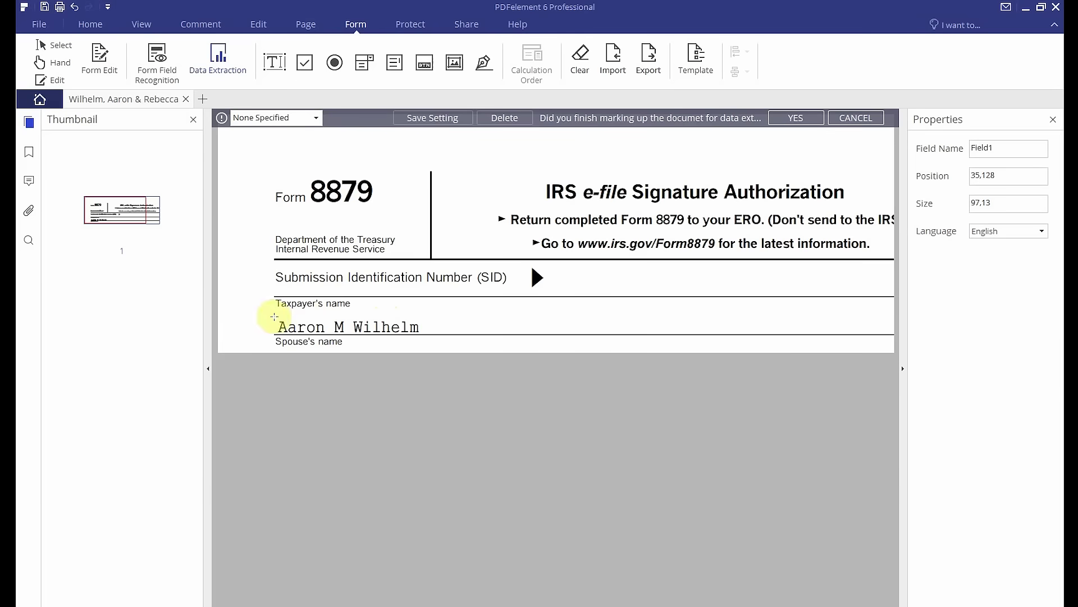
# Mark the taxpayer's name area as a data field, save the setting and start extraction.
pyautogui.moveTo(272, 321); pyautogui.dragTo(421, 333)
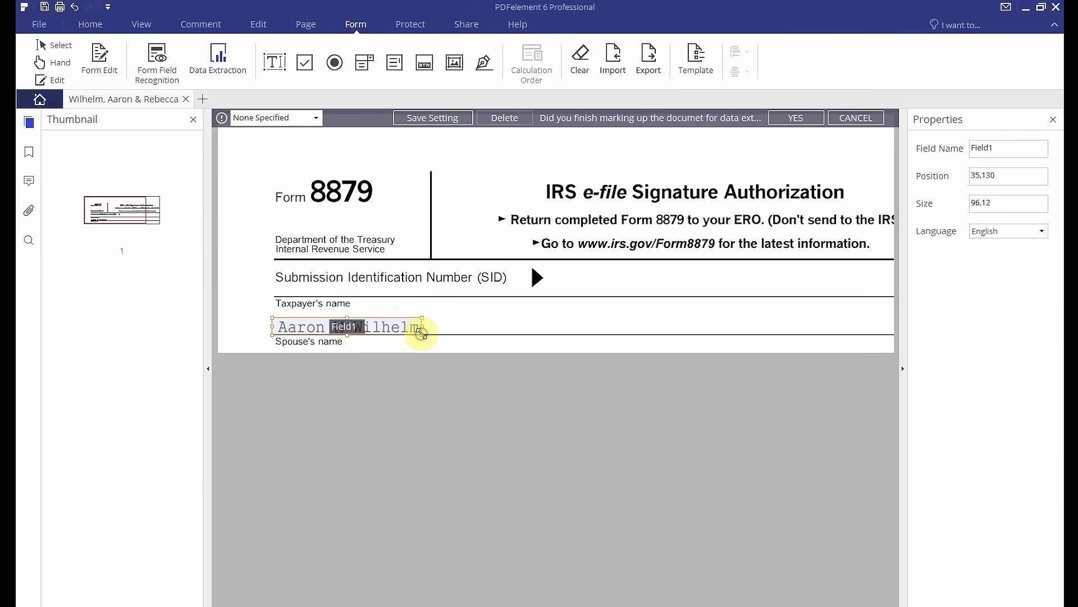
pyautogui.click(778, 123)
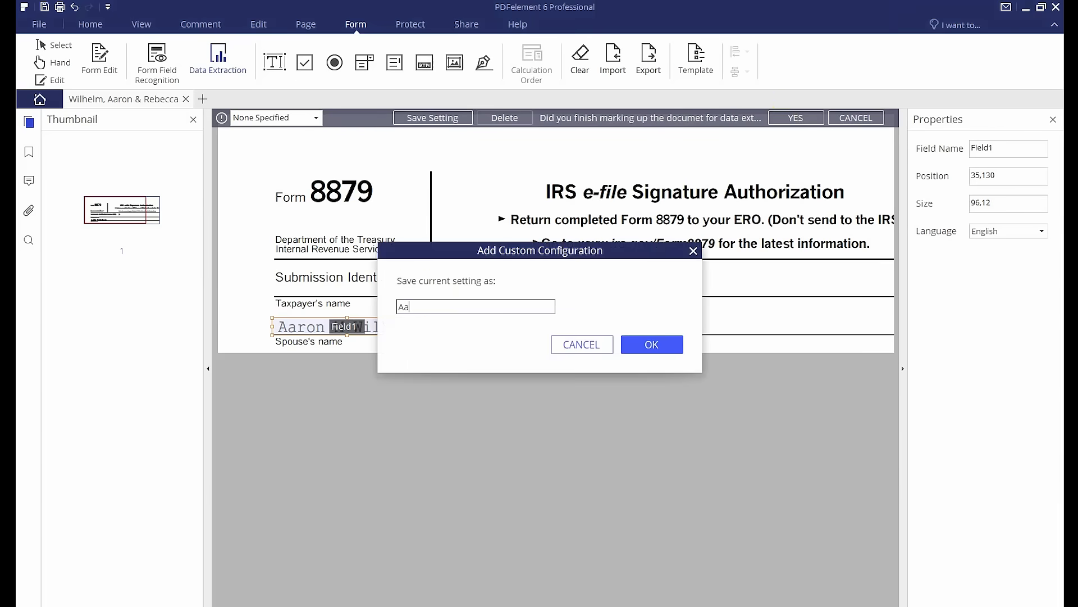
pyautogui.click(674, 340)
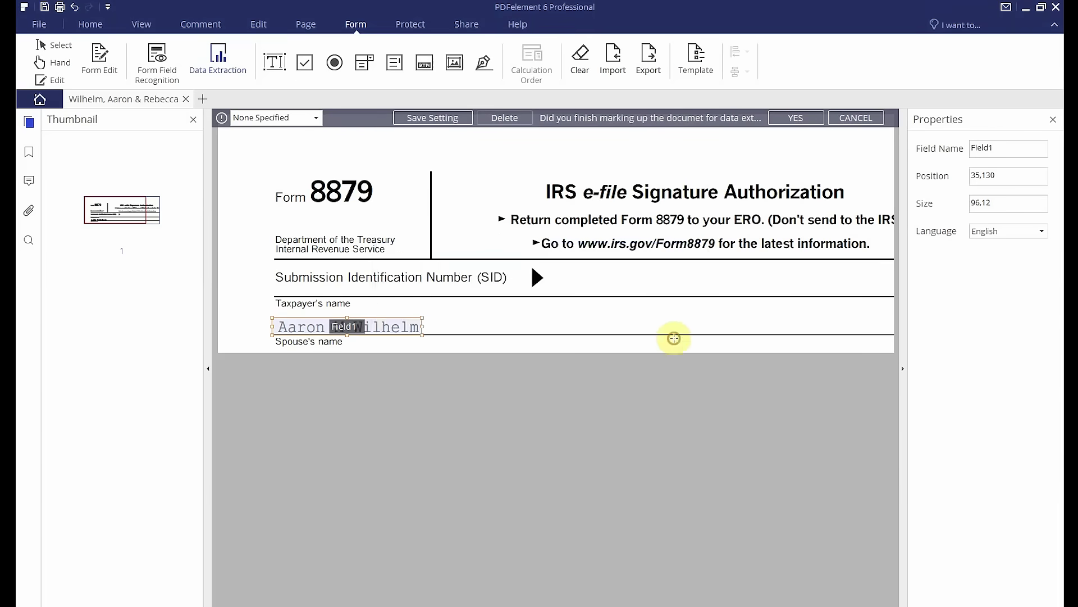
pyautogui.click(645, 474)
pyautogui.write('Test1')
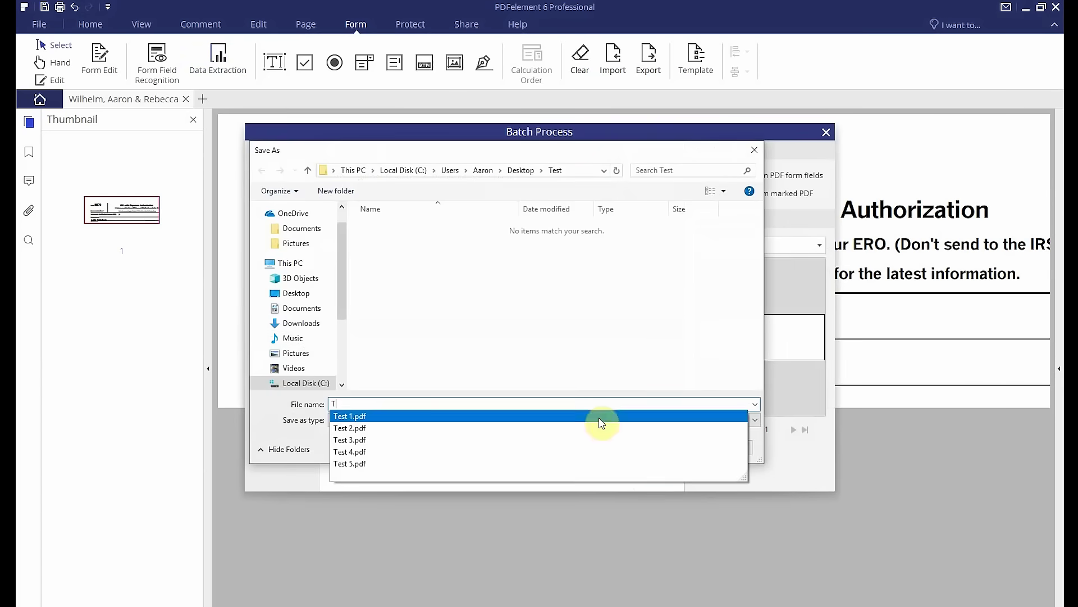
pyautogui.click(643, 449)
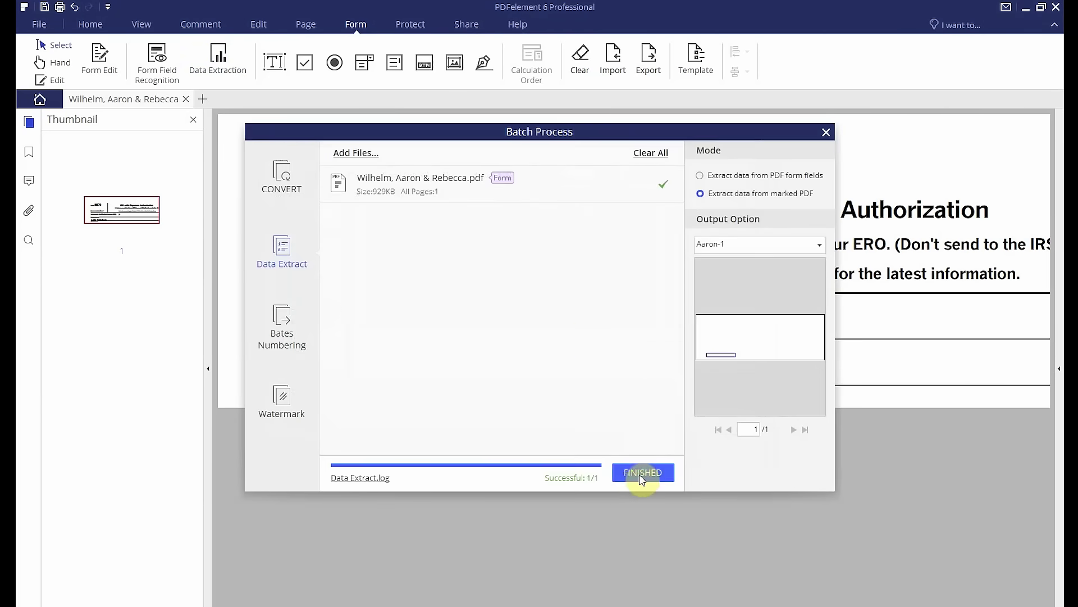
pyautogui.click(641, 473)
pyautogui.moveTo(558, 245); pyautogui.dragTo(736, 252)
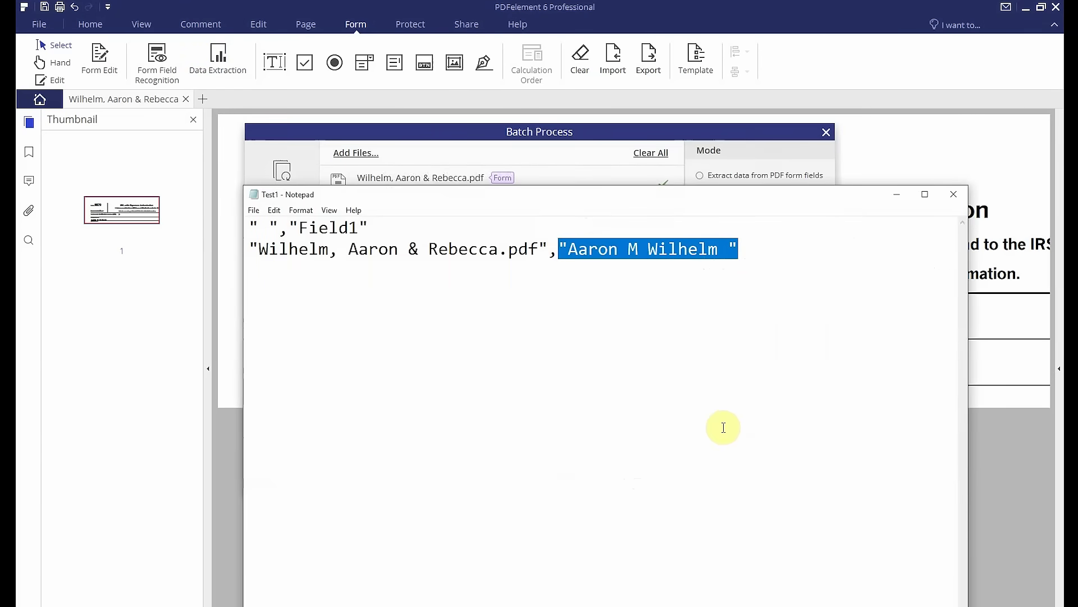